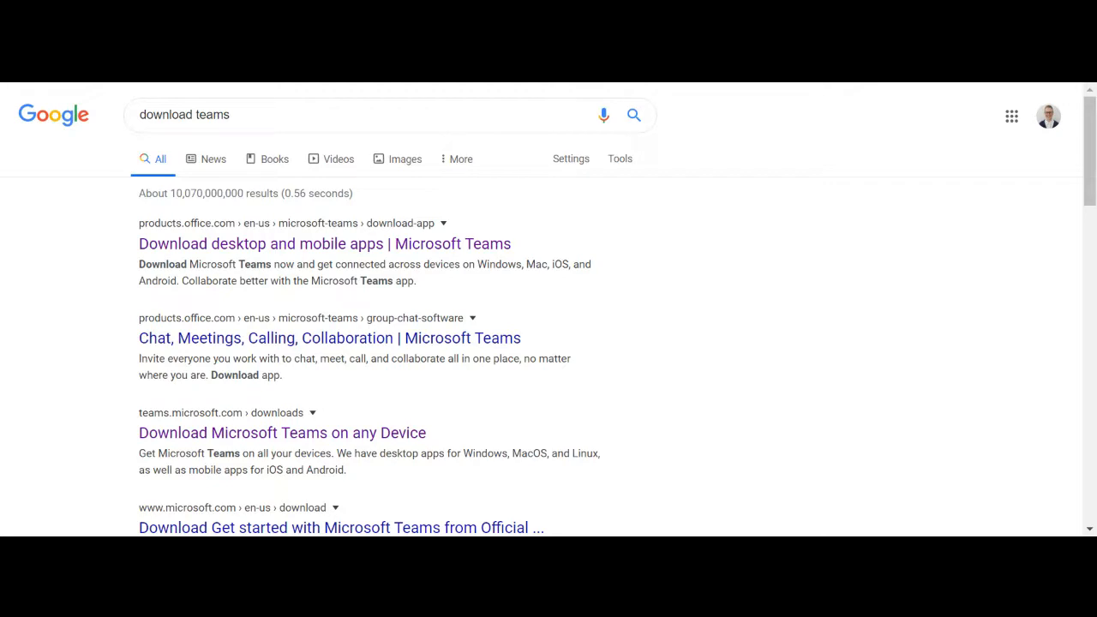
Open the Microsoft Teams desktop and mobile apps download page from the search results and look it over.
click(354, 248)
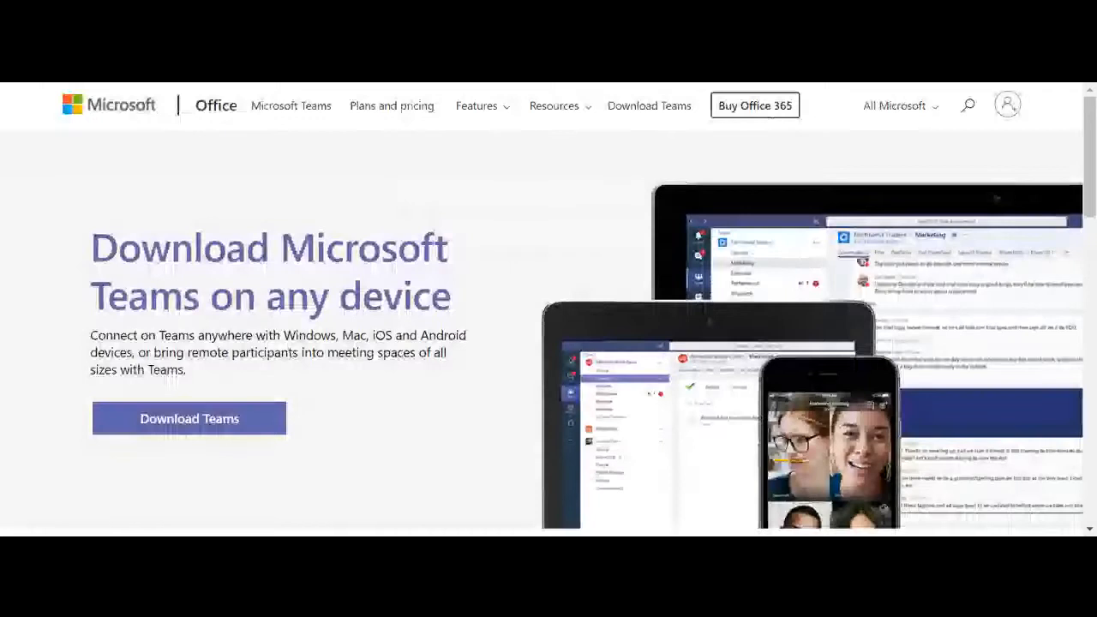
scroll(549, 308, down, 1)
scroll(354, 248, up, 1)
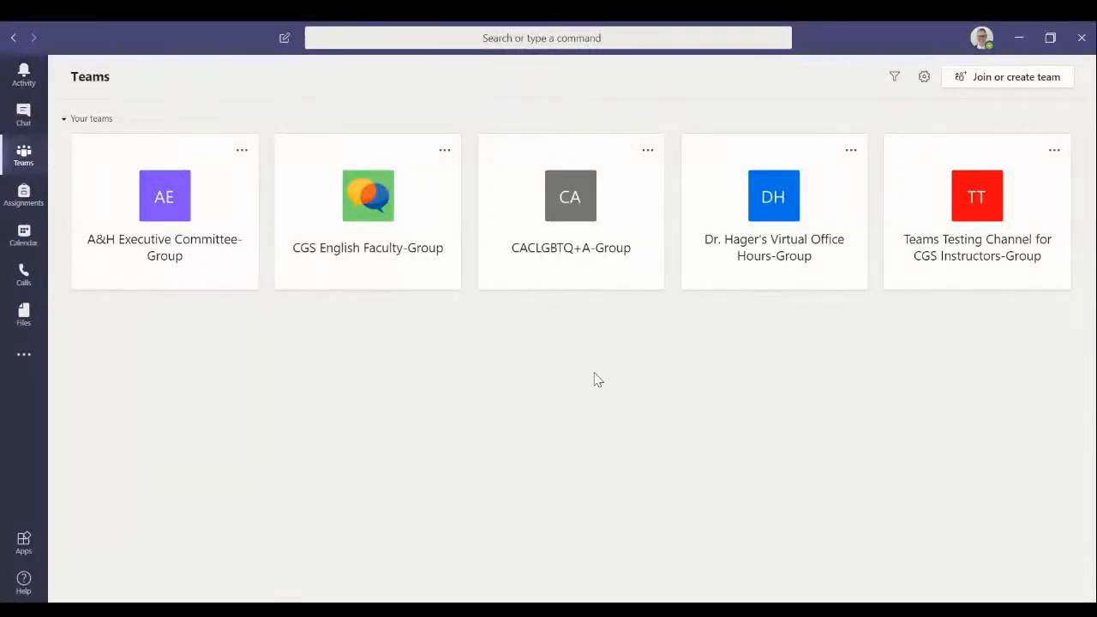
Start creating a new team of the Other type.
click(994, 77)
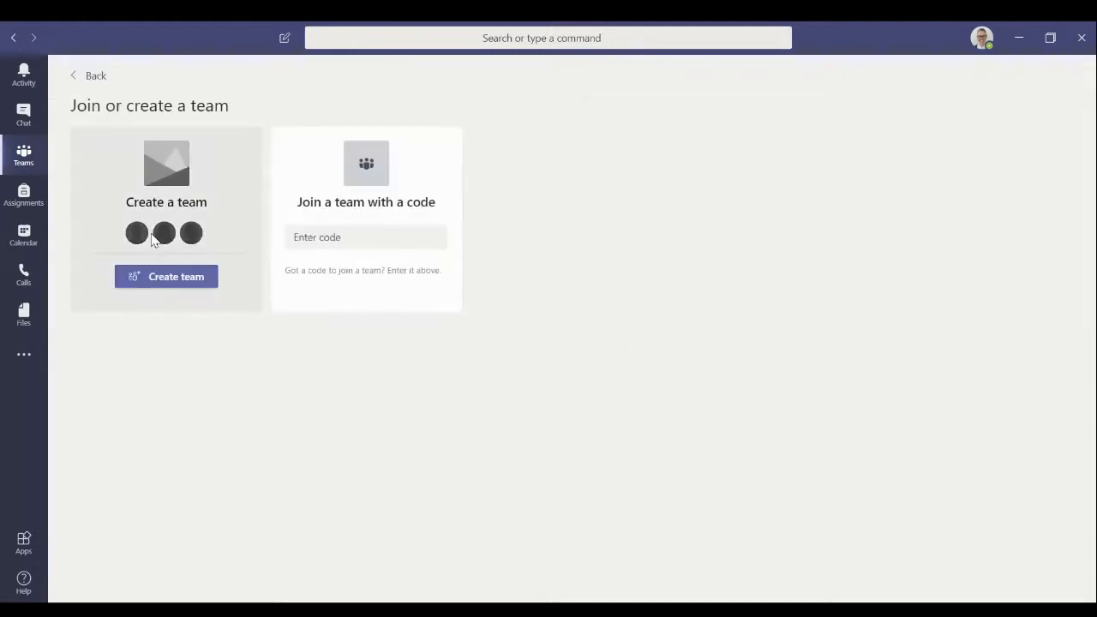
click(152, 278)
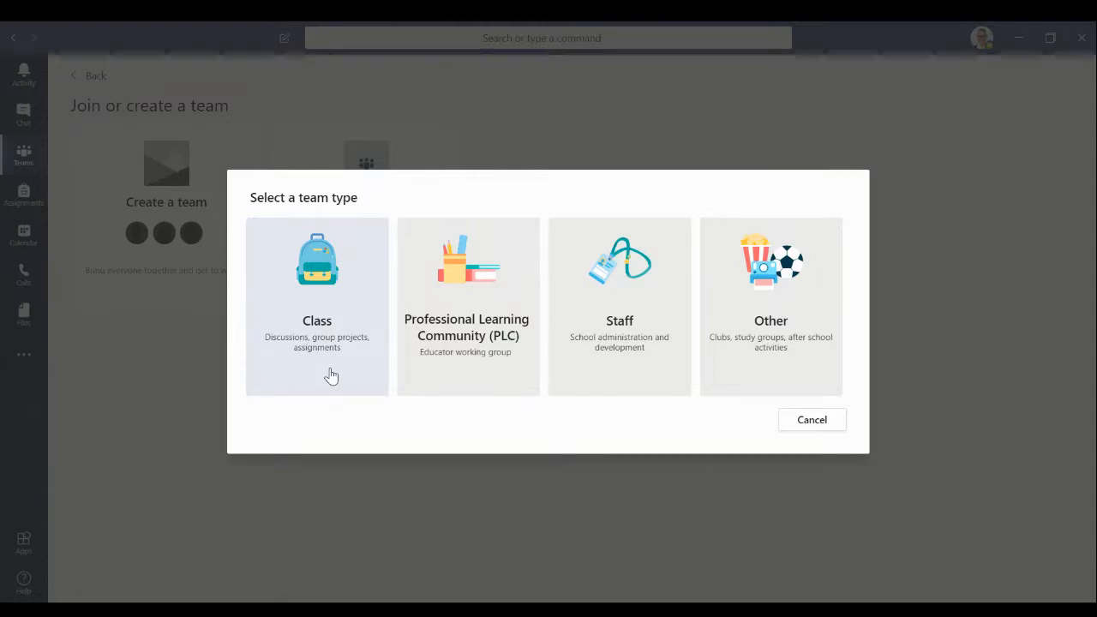
click(760, 296)
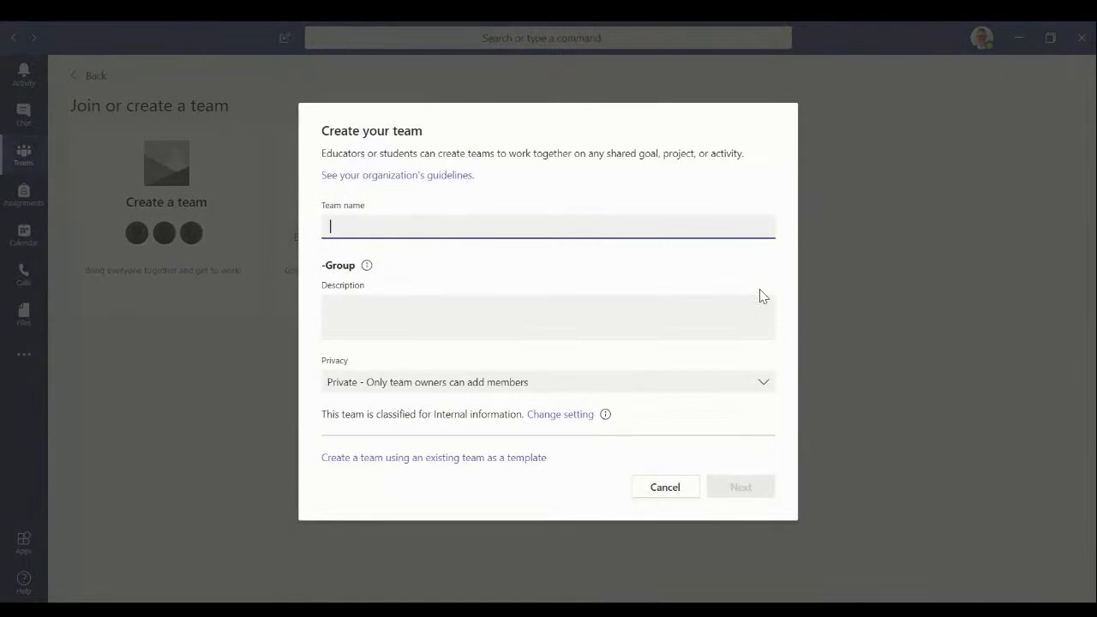
Name the team "Officce Hours Test" and give it the description "This is a test".
text(O)
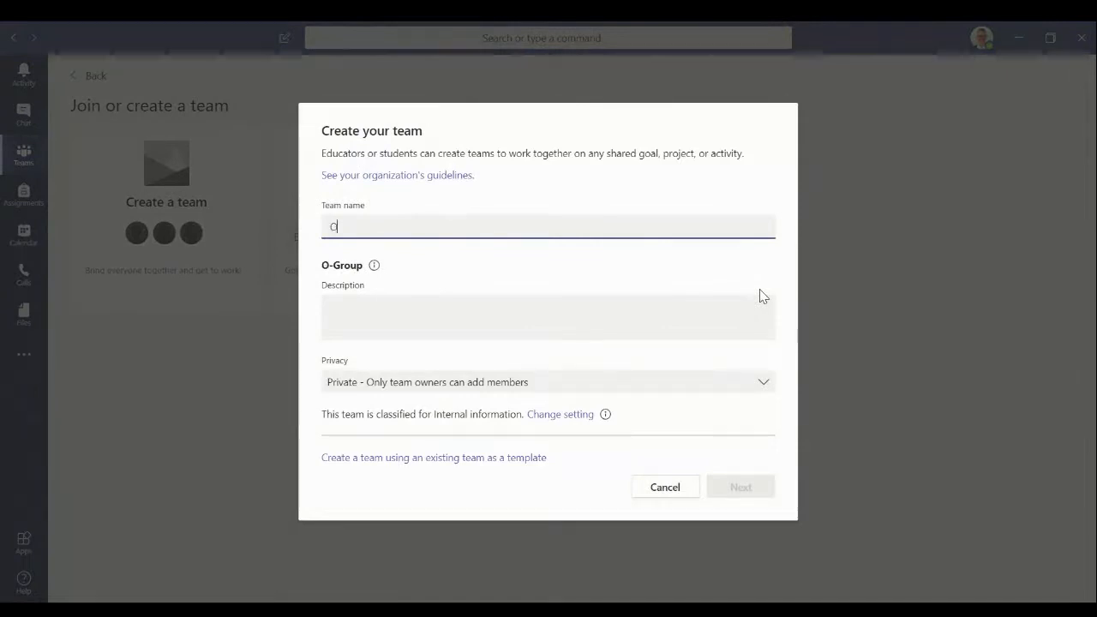
text(fficce Hours TR)
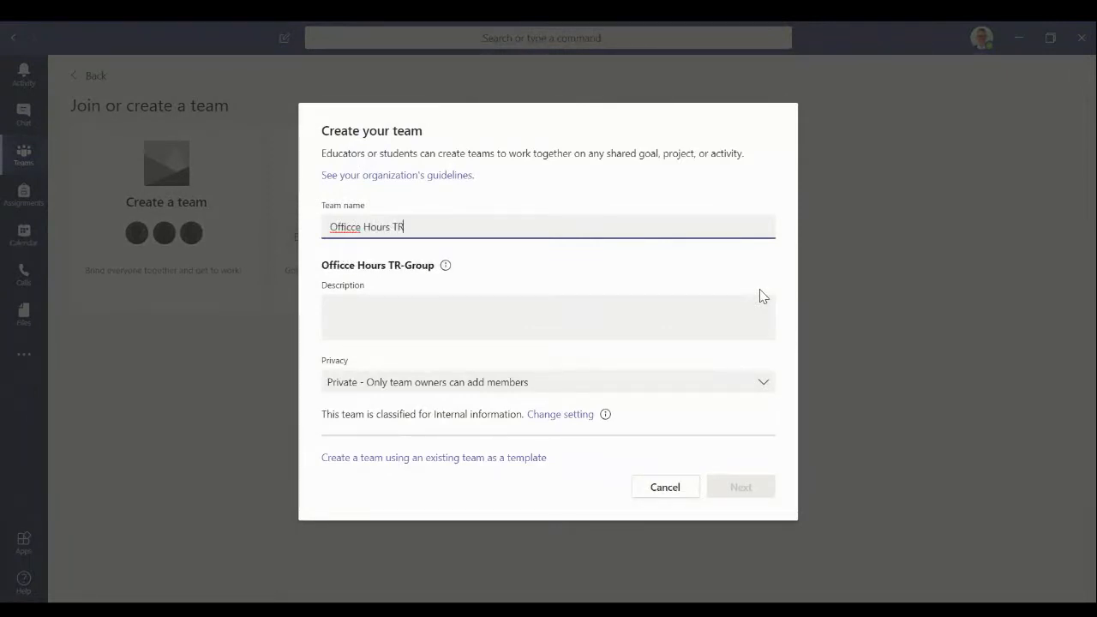
key(BackSpace)
text(est)
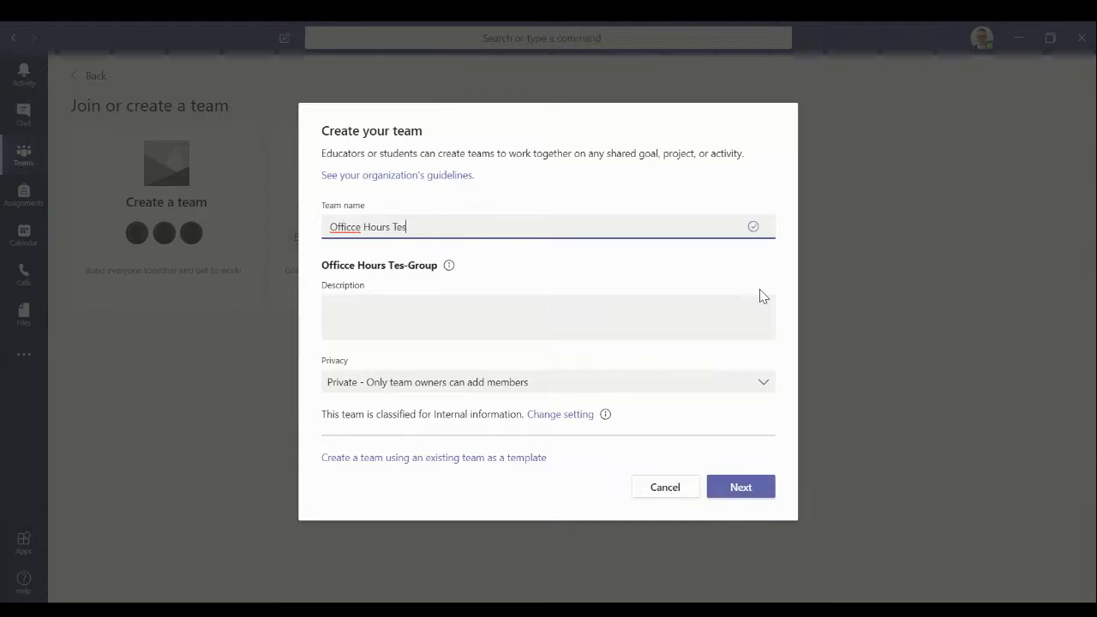
click(745, 313)
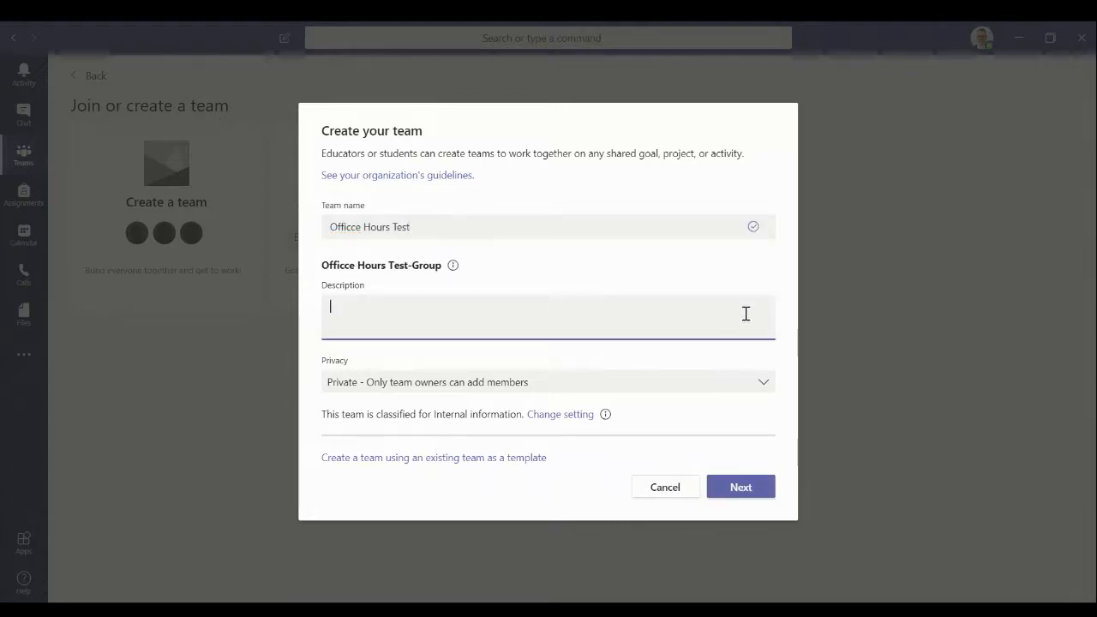
text(This is a test)
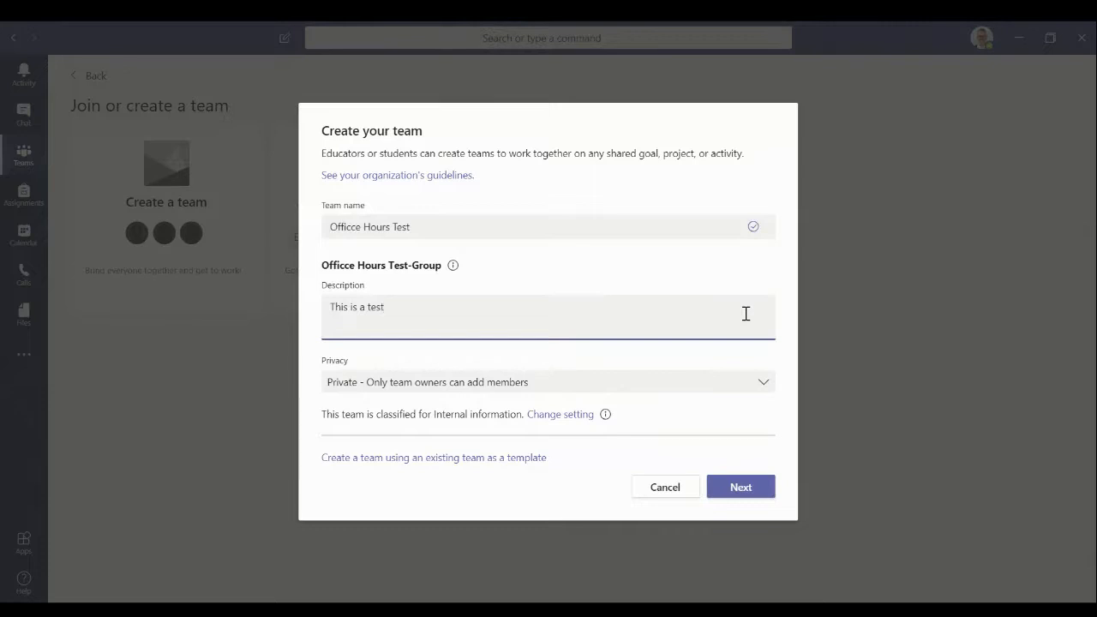
Set the team's privacy to Public and create the team without adding any members.
click(762, 383)
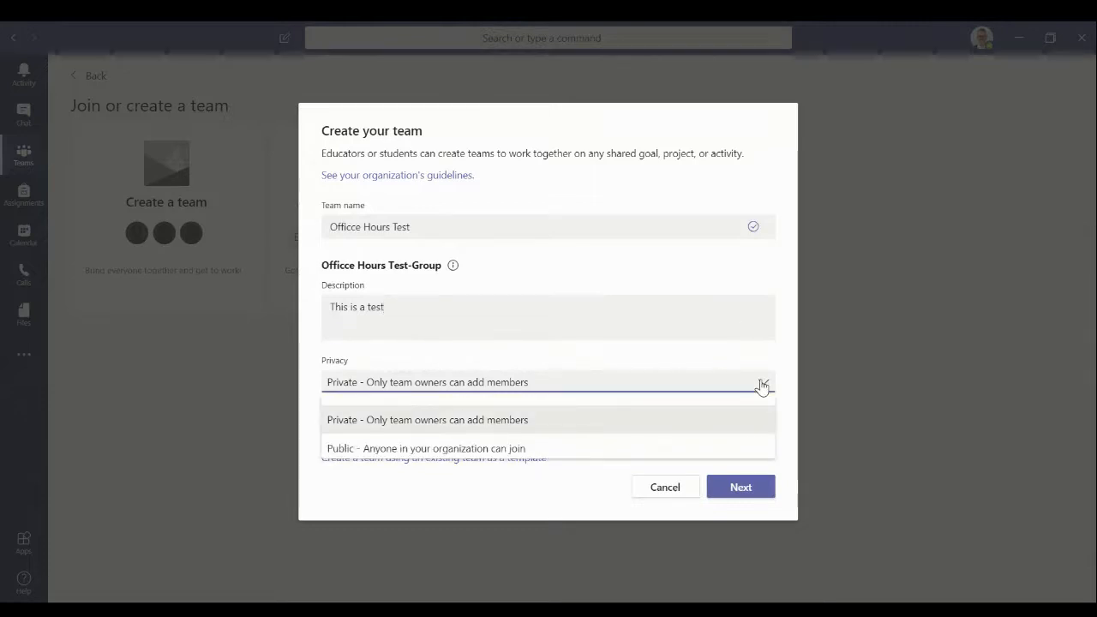
click(331, 450)
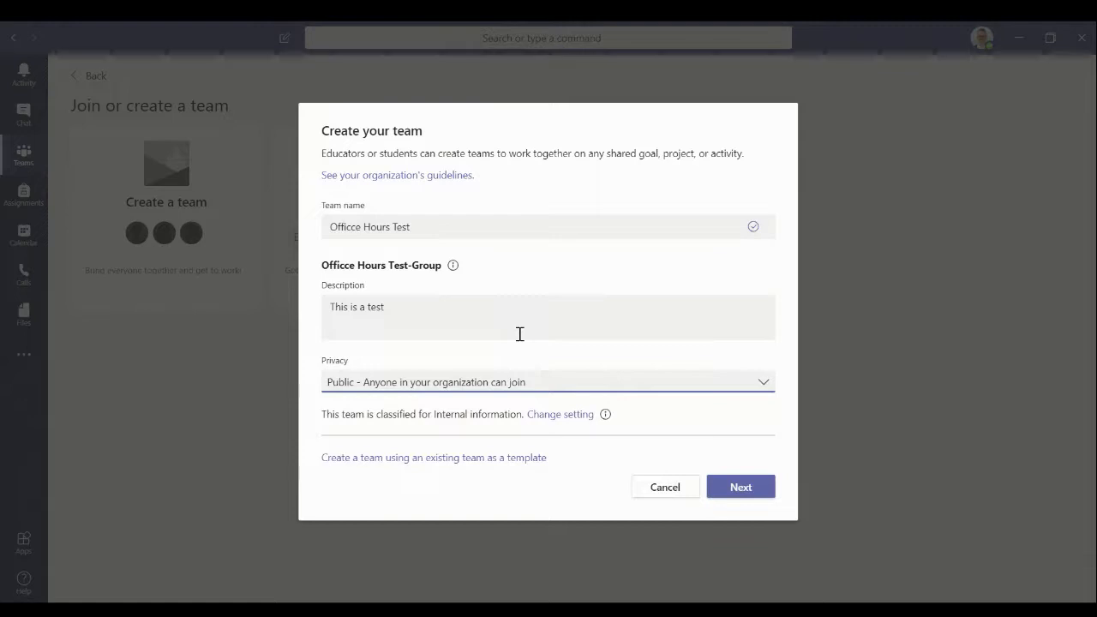
click(771, 491)
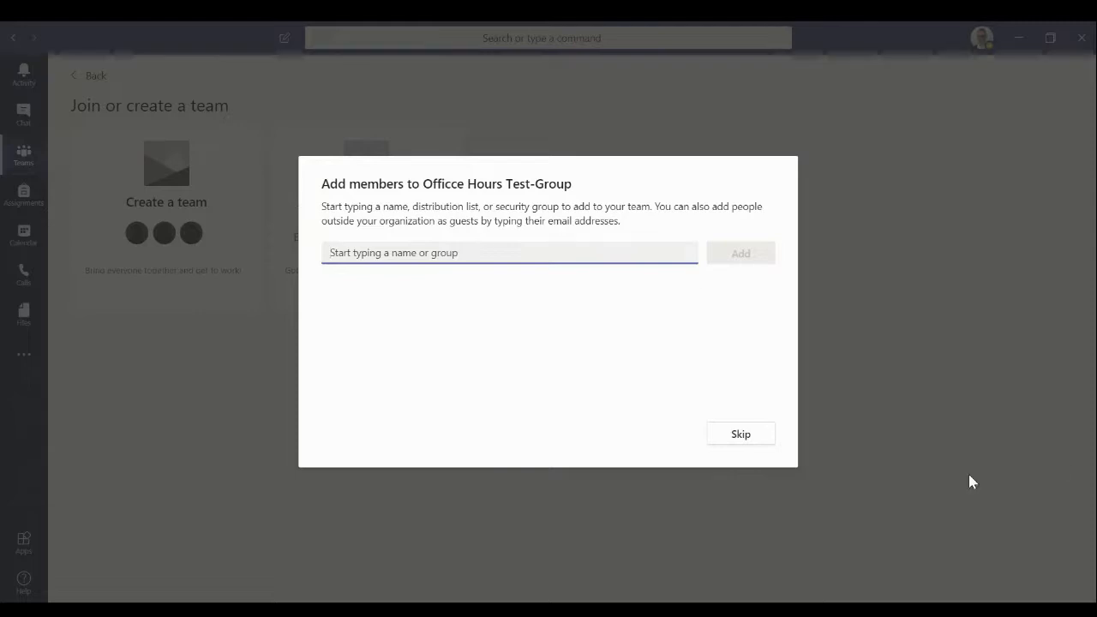
click(741, 434)
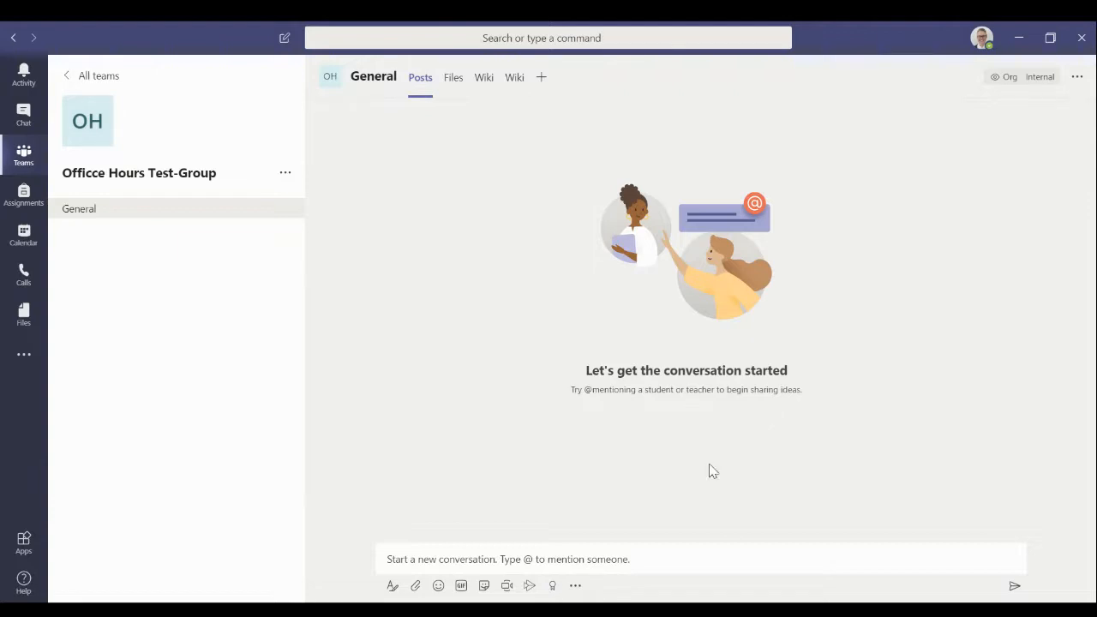
Post the message "Hello!" in the new team's General channel.
click(757, 558)
text(Hello!)
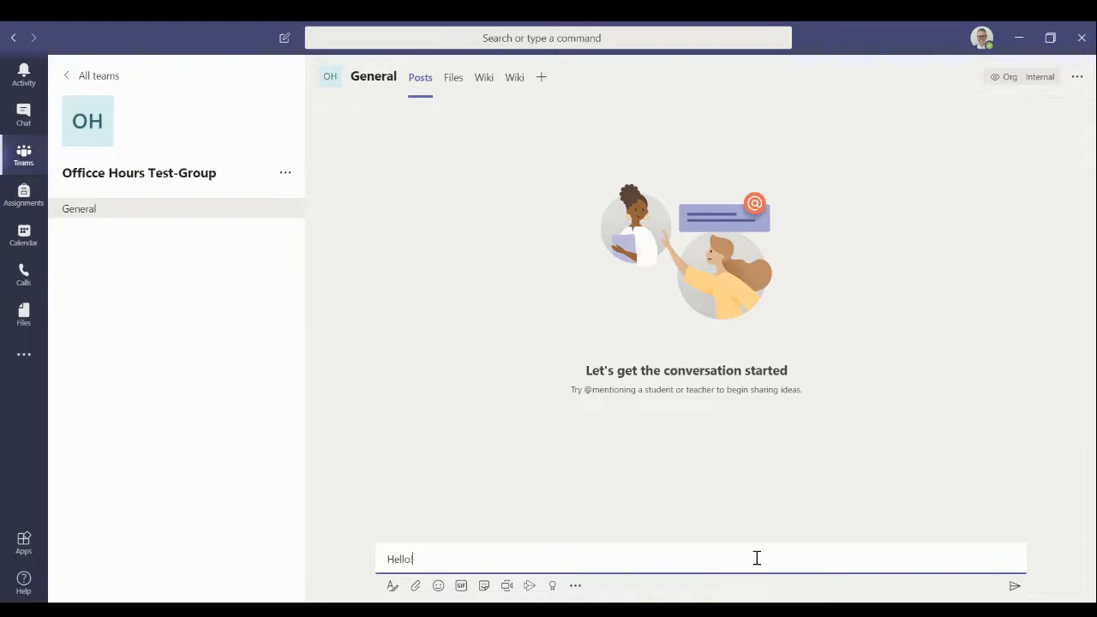
key(Return)
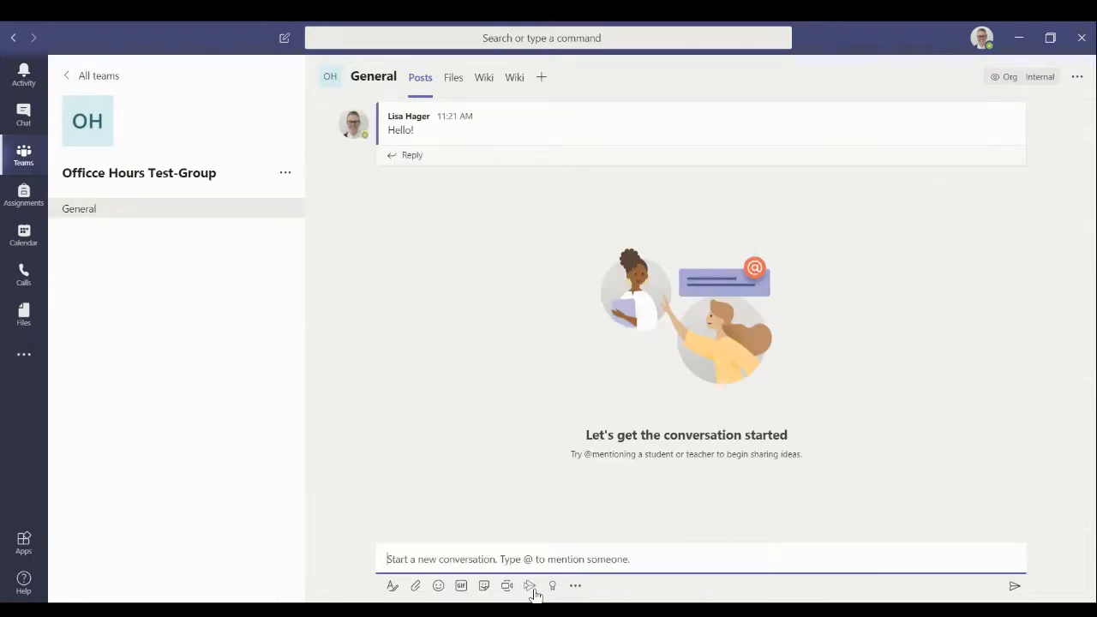
Post a GIF of cats typing at a computer in the General channel.
click(461, 586)
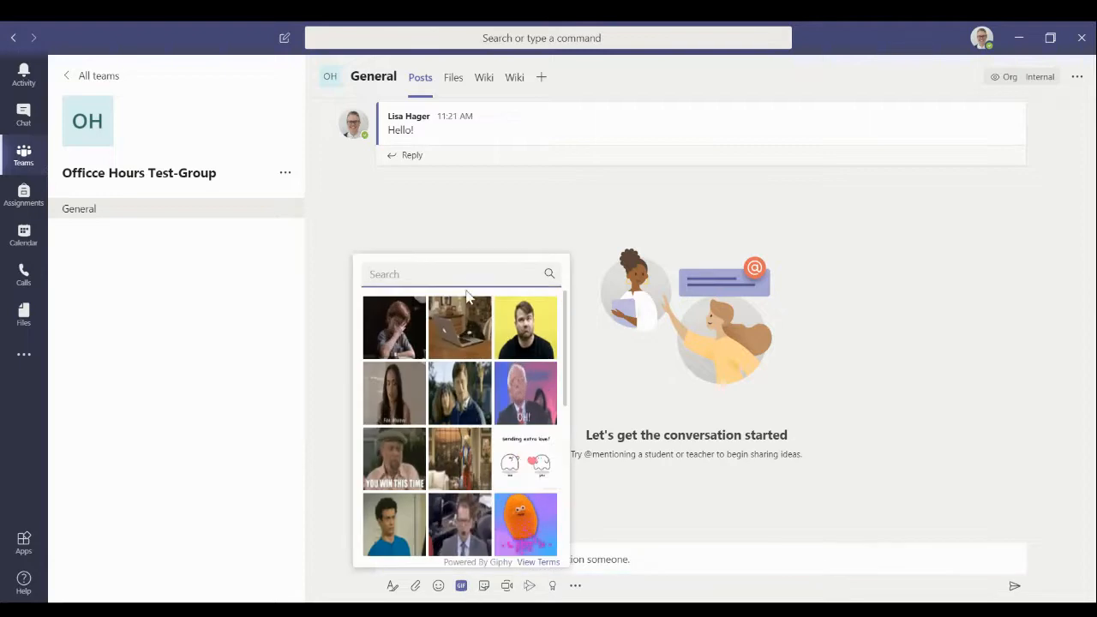
click(460, 343)
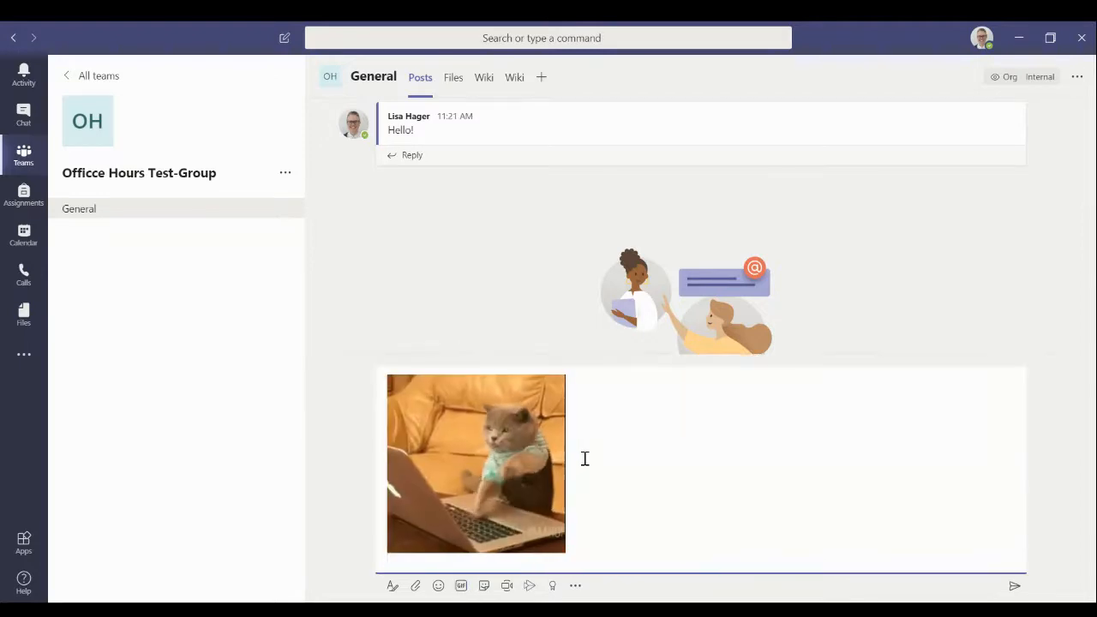
key(Return)
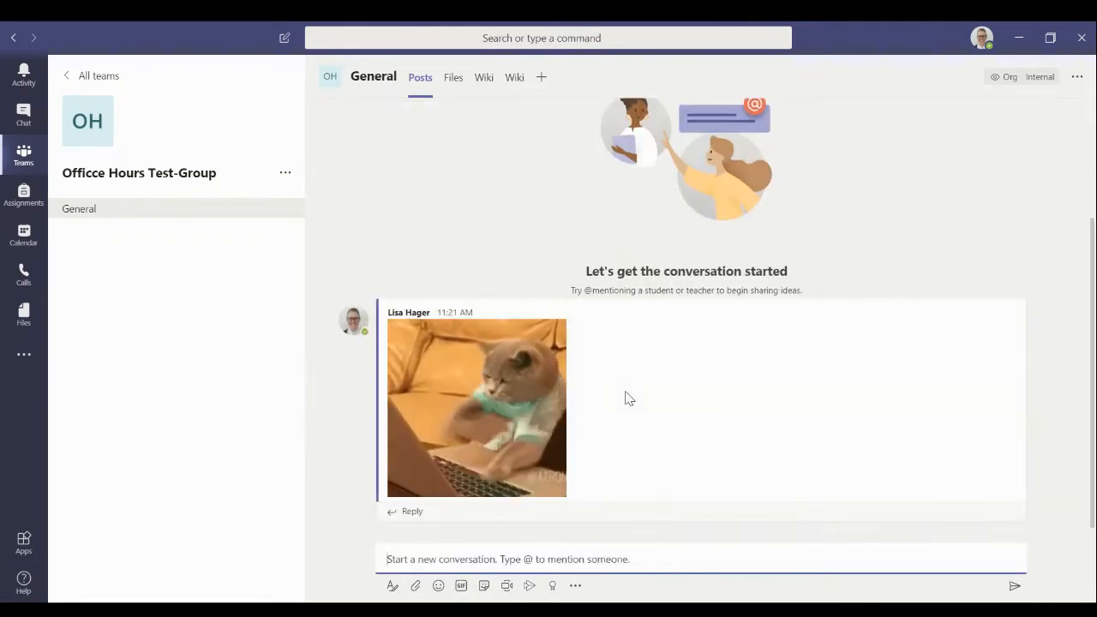
scroll(625, 397, up, 2)
scroll(625, 397, down, 2)
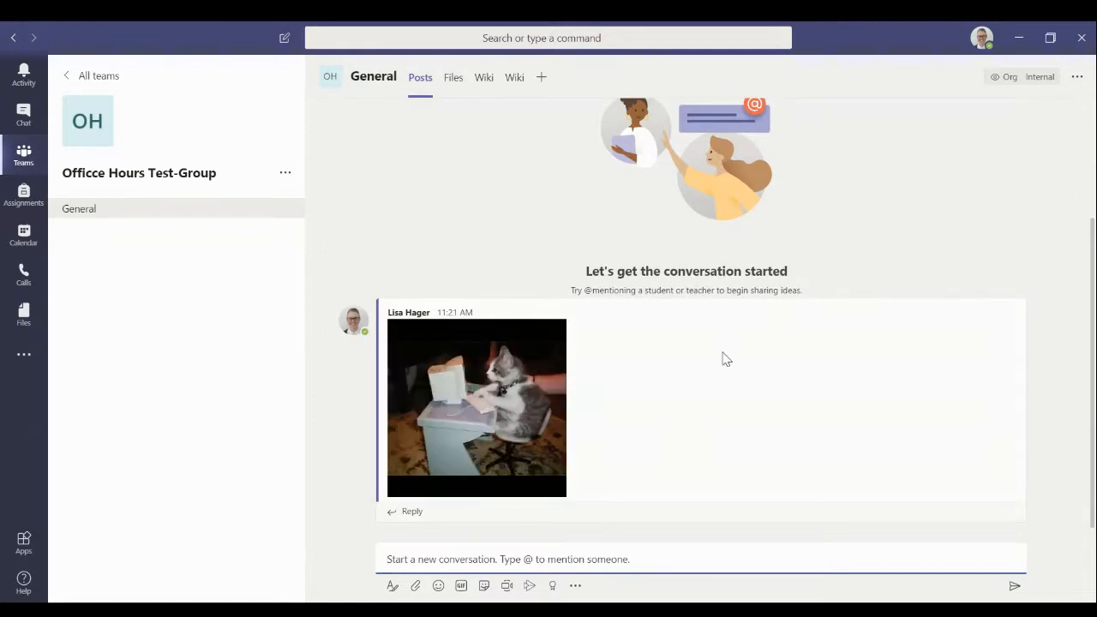
mouse_move(576, 330)
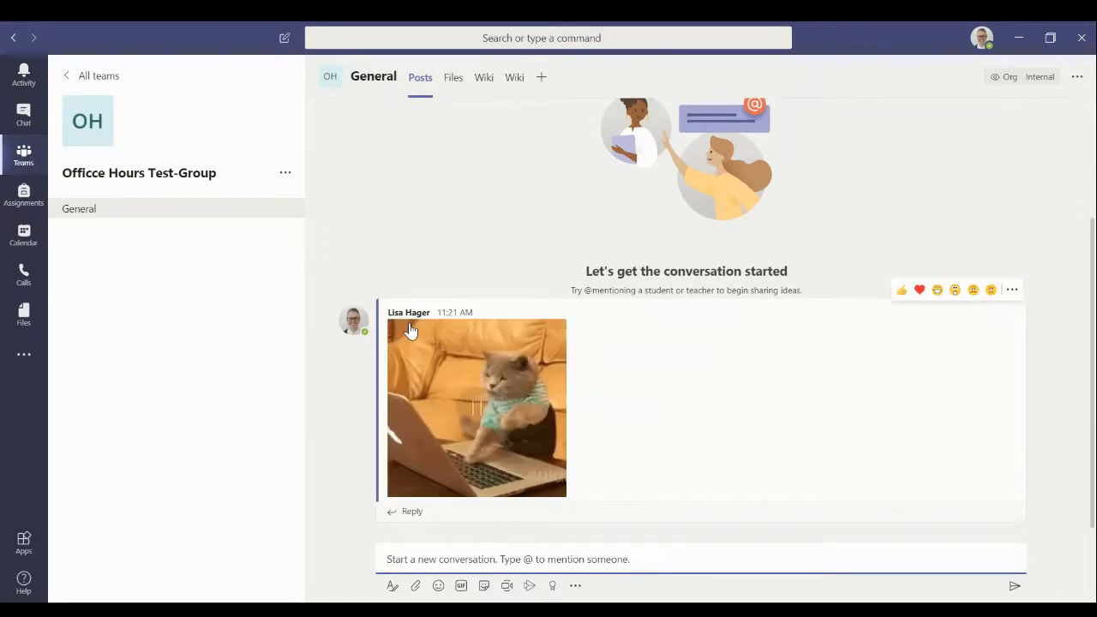
mouse_move(352, 333)
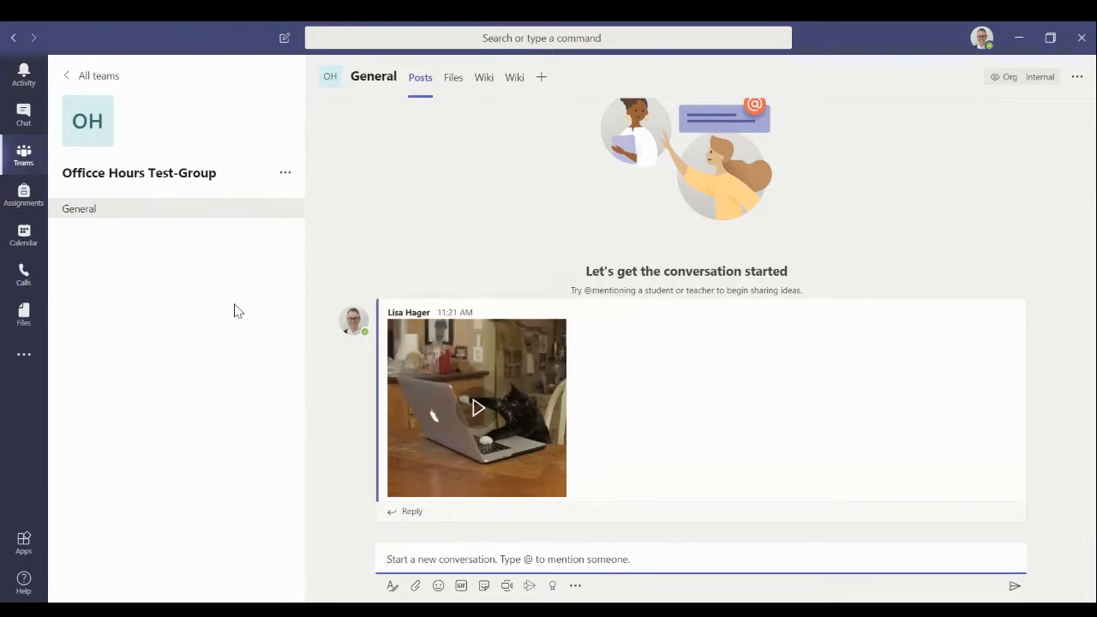
Look at the options for making a call to a contact, and return to the team's General channel.
click(28, 274)
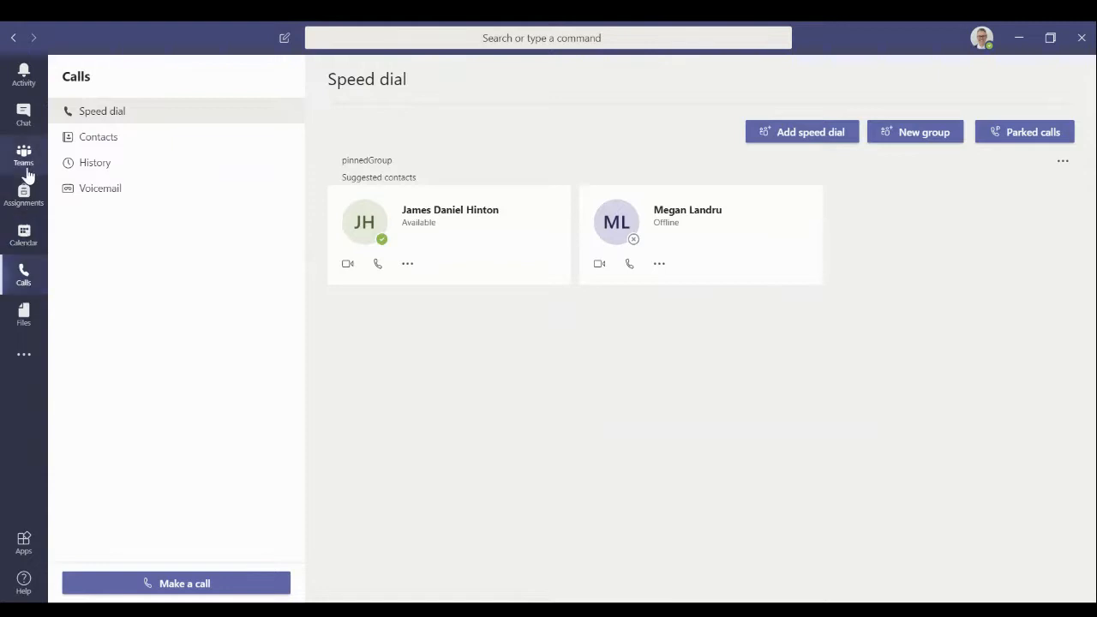
click(202, 584)
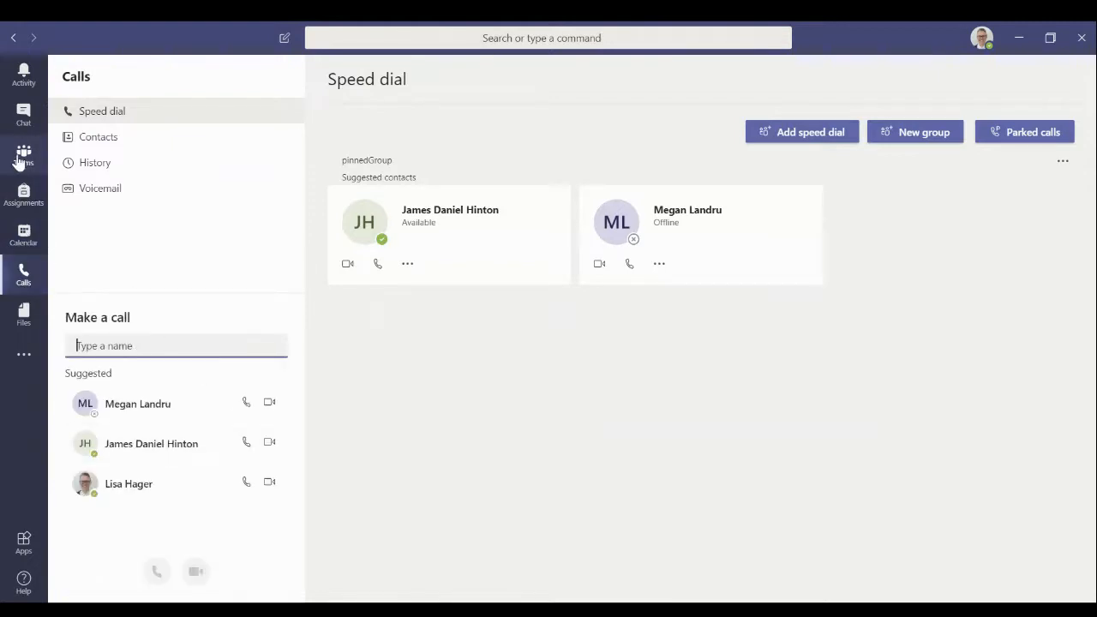
click(23, 156)
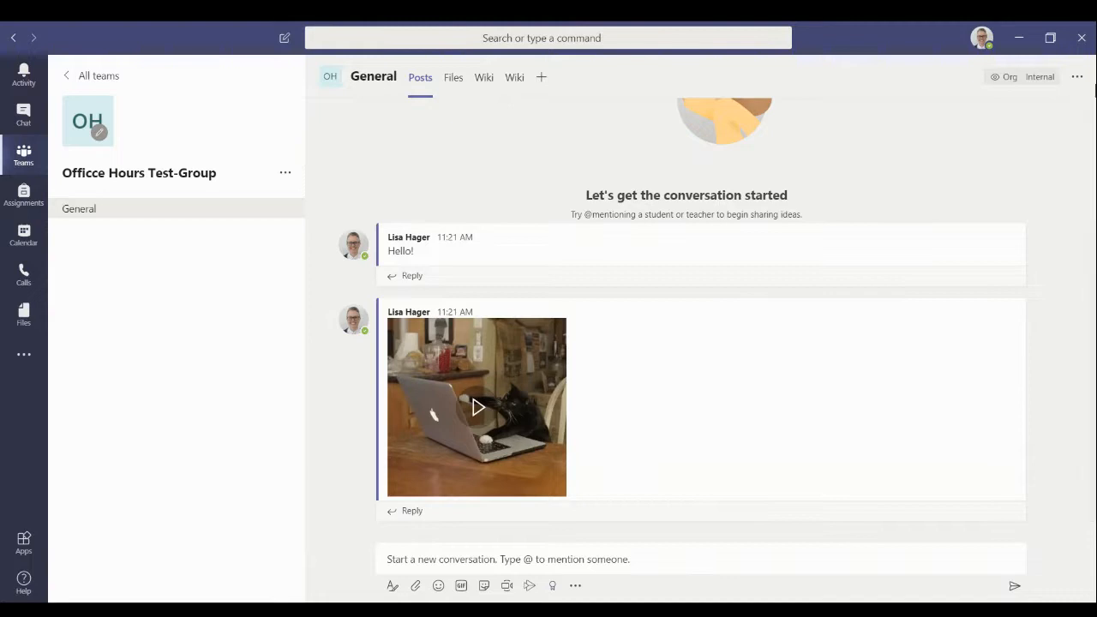
Display the shareable link to the General channel and dismiss it without copying.
click(1077, 78)
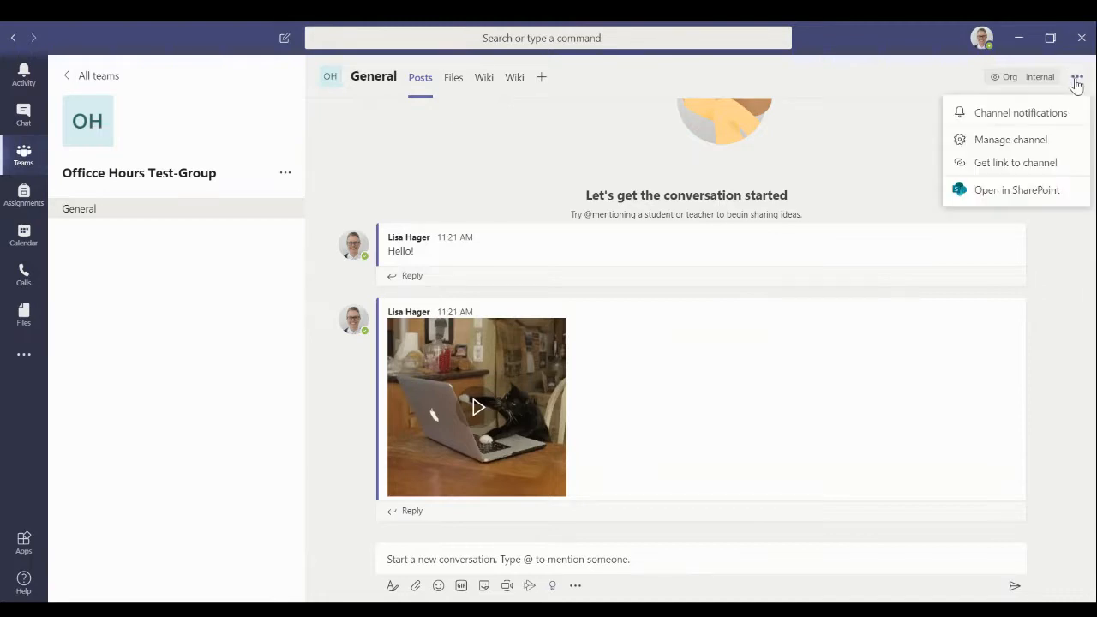
click(1029, 167)
click(586, 295)
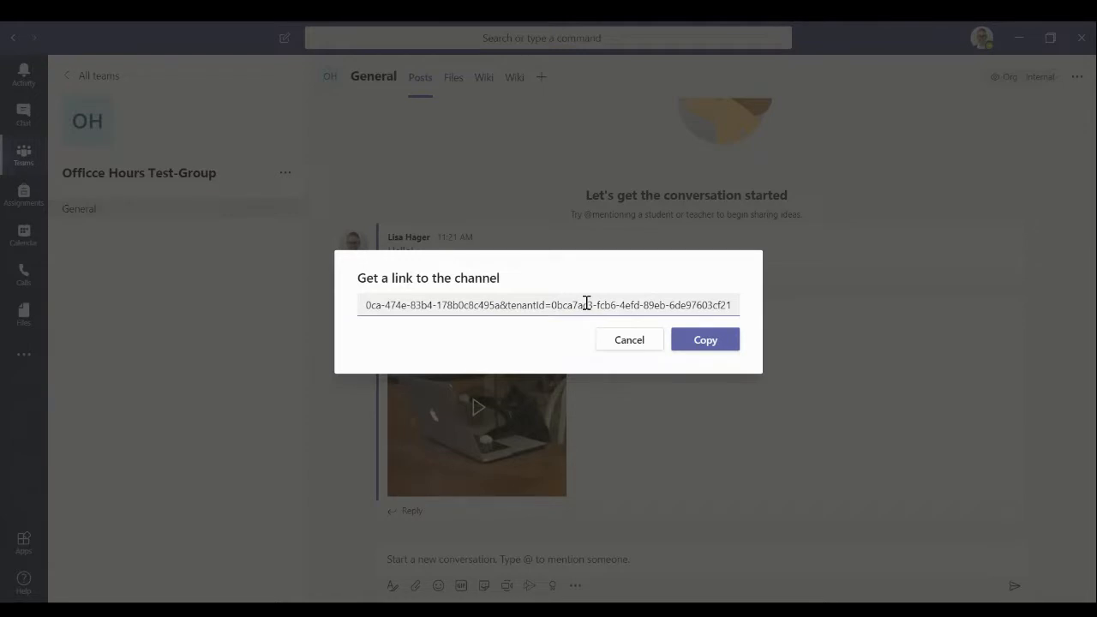
click(635, 348)
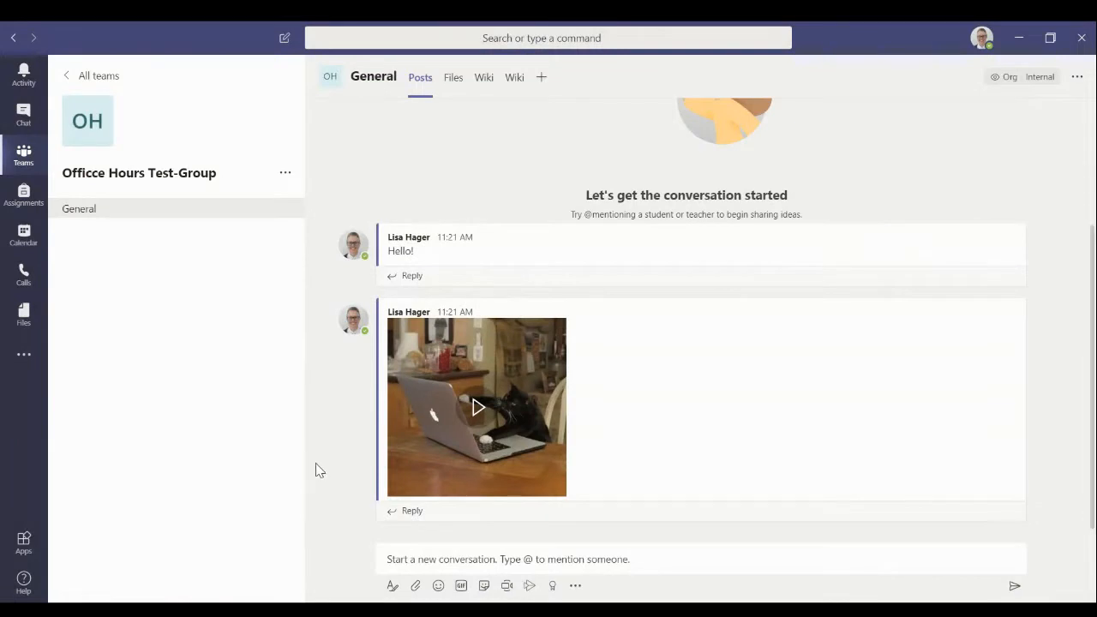
scroll(591, 296, up, 3)
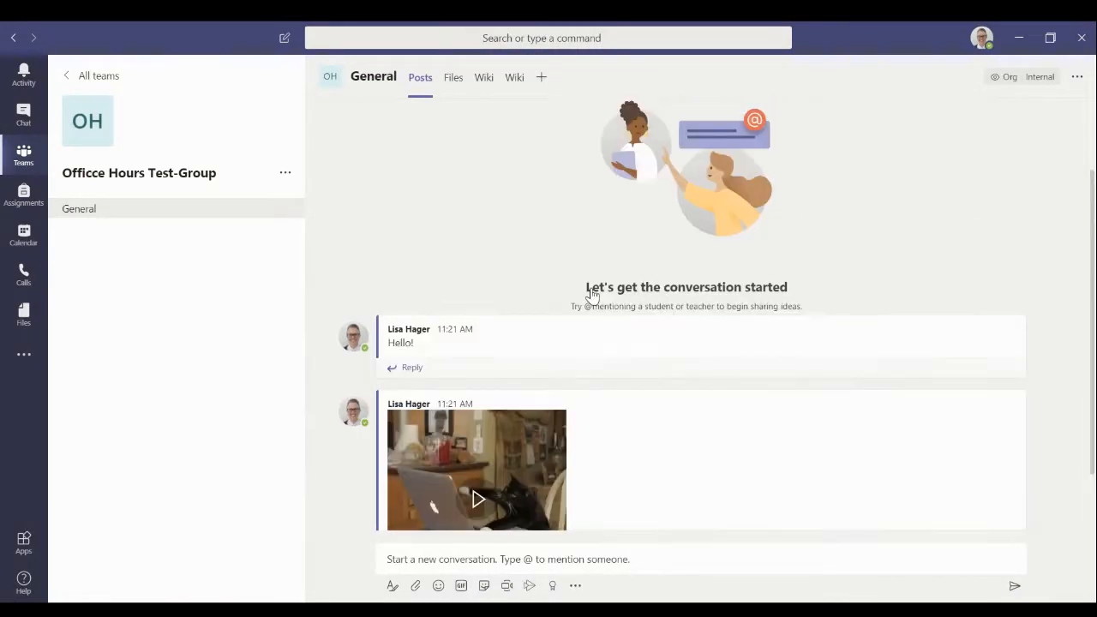
scroll(592, 295, down, 3)
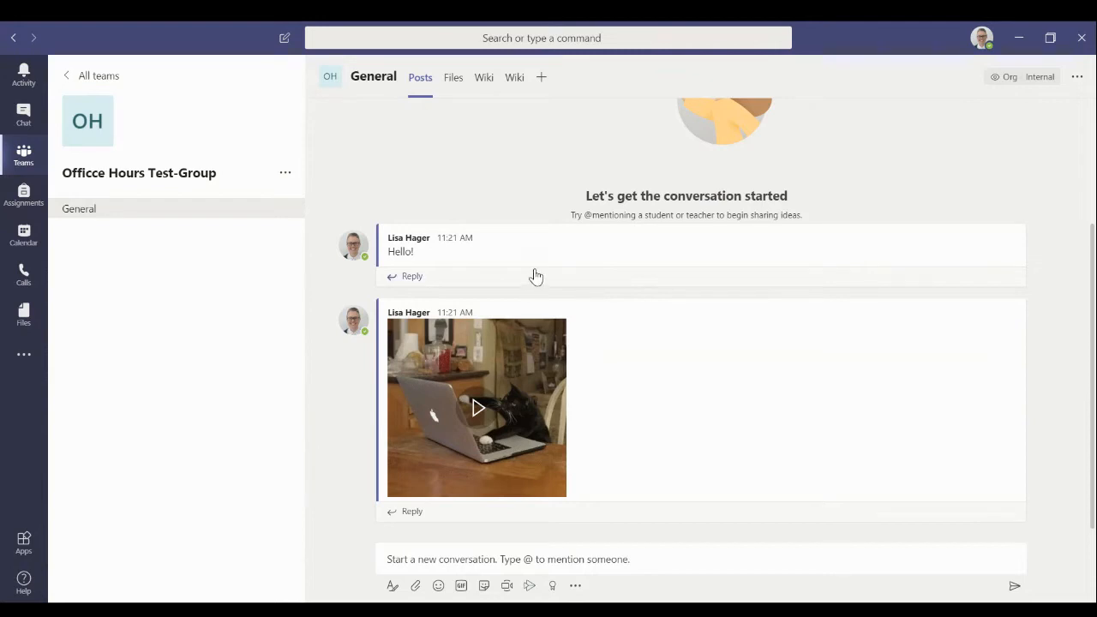
mouse_move(536, 271)
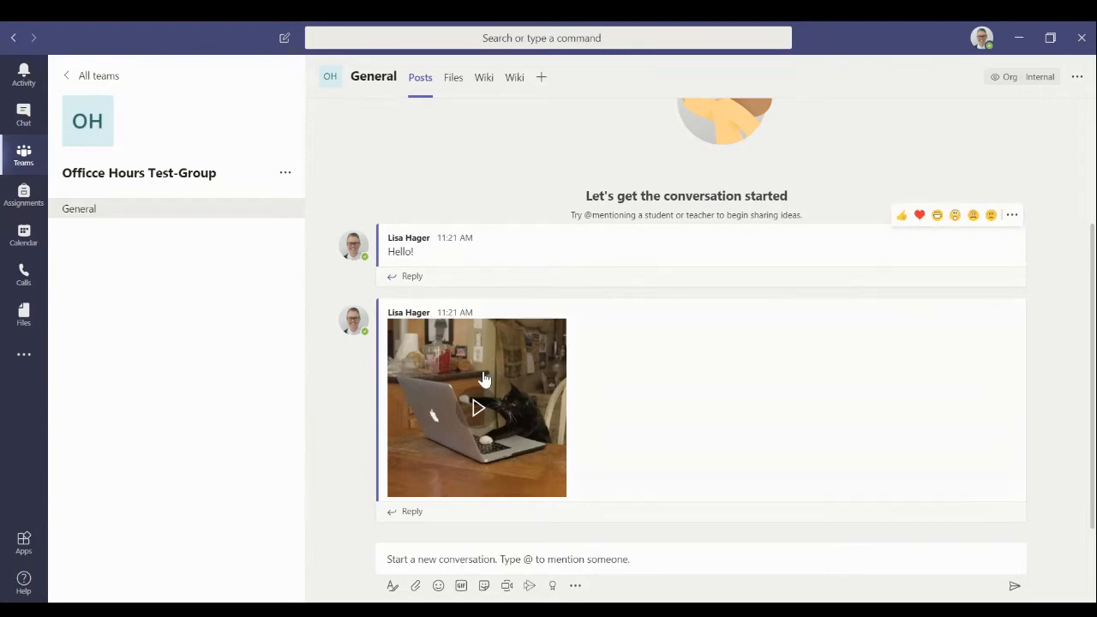